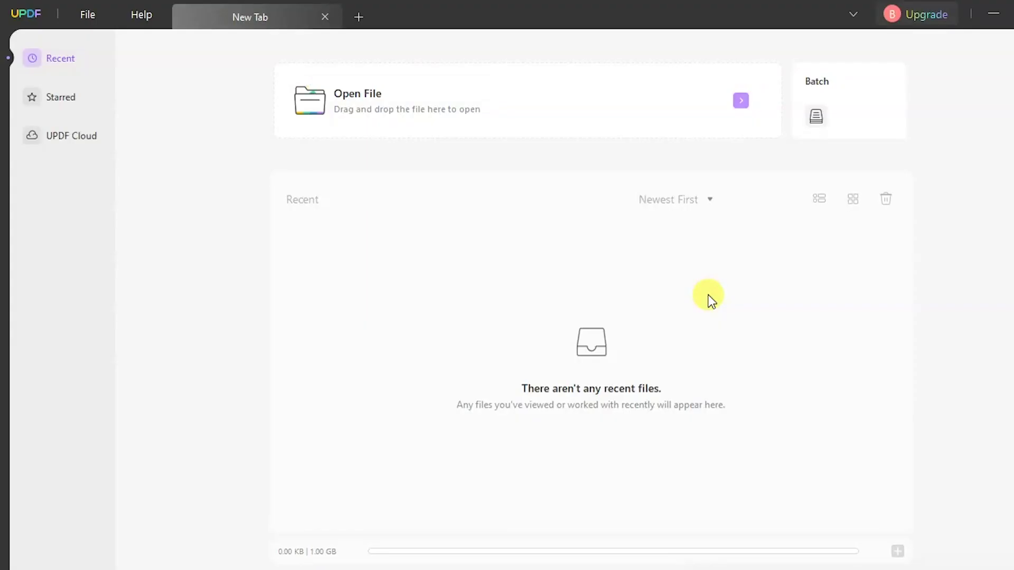
Step: Open samplePDF.pdf from the Downloads\UPDF folder
left_click(577, 112)
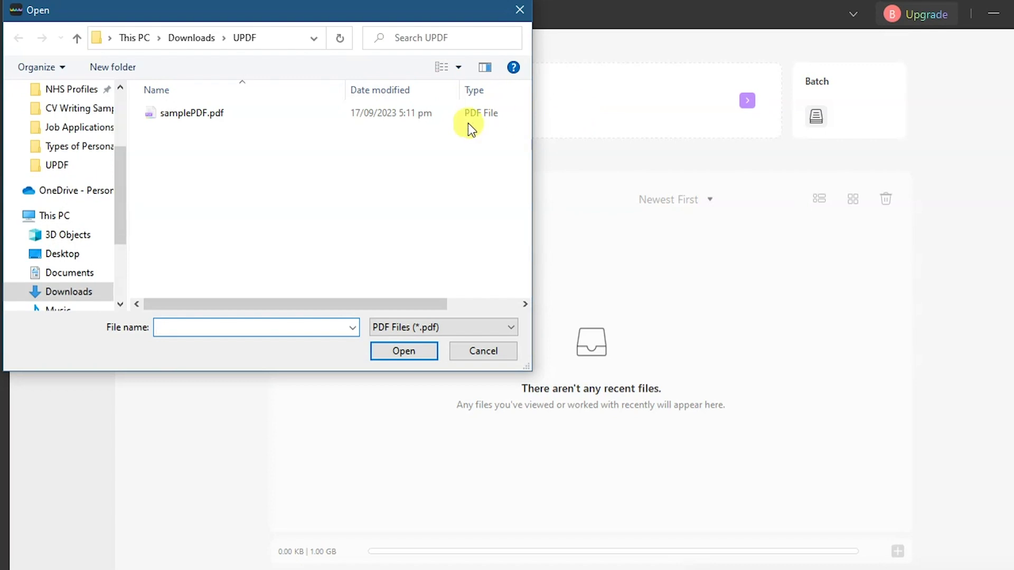
double_click(314, 113)
Step: Select the orange heading, translate it into French, and move the translation panel up
left_click_drag(388, 262, 718, 354)
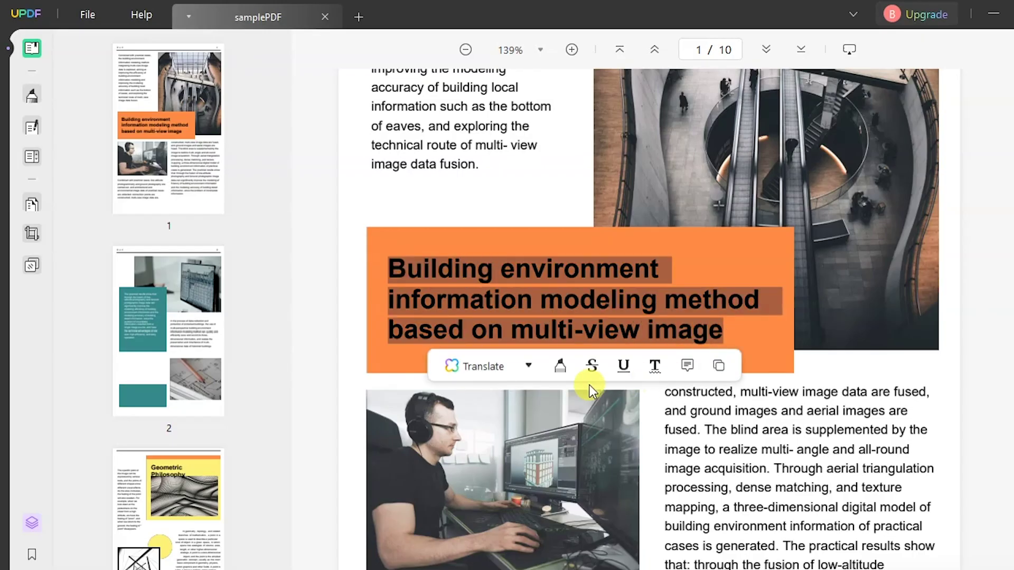
left_click(528, 367)
mouse_move(481, 431)
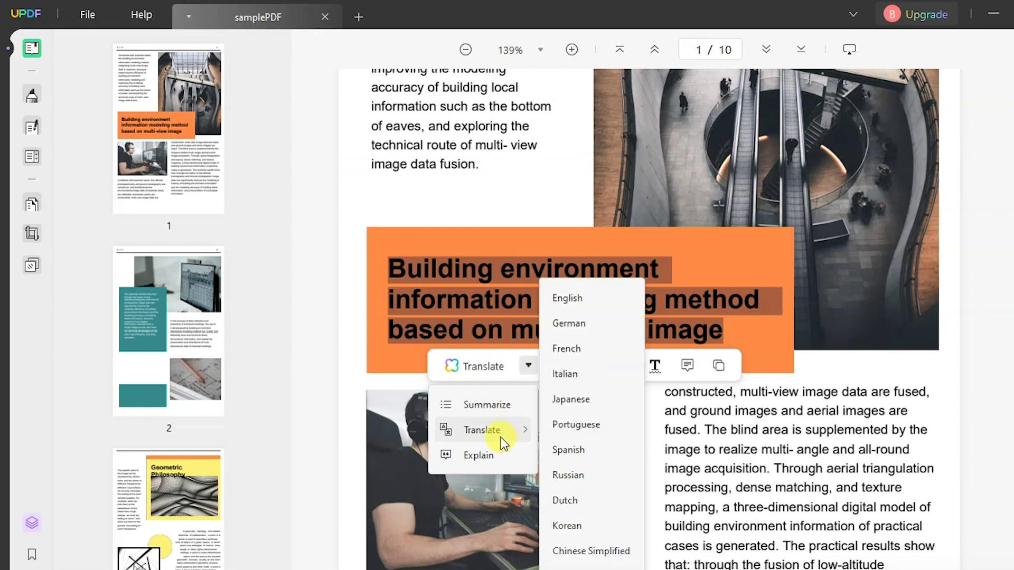
left_click(577, 354)
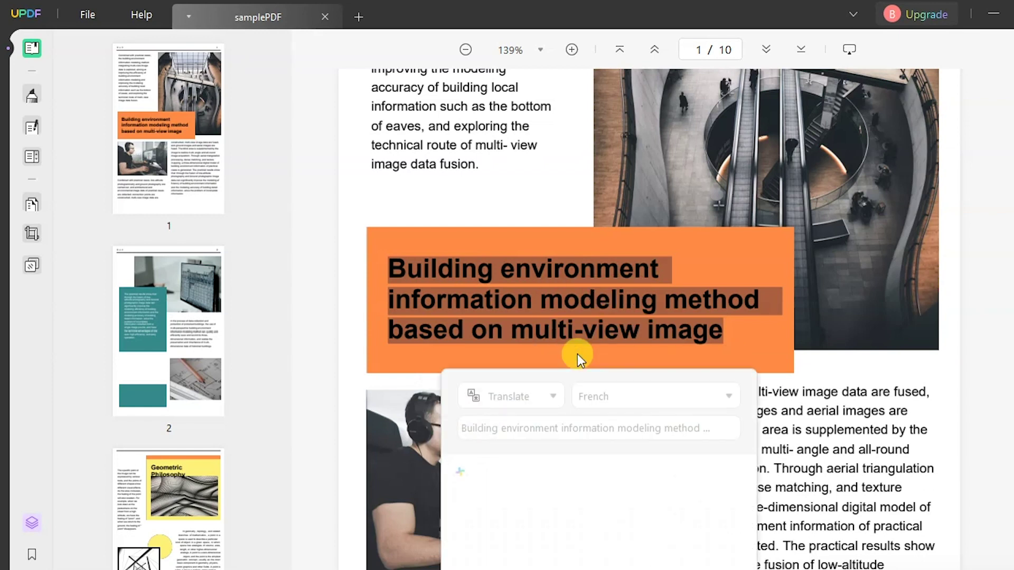
left_click_drag(589, 384, 548, 154)
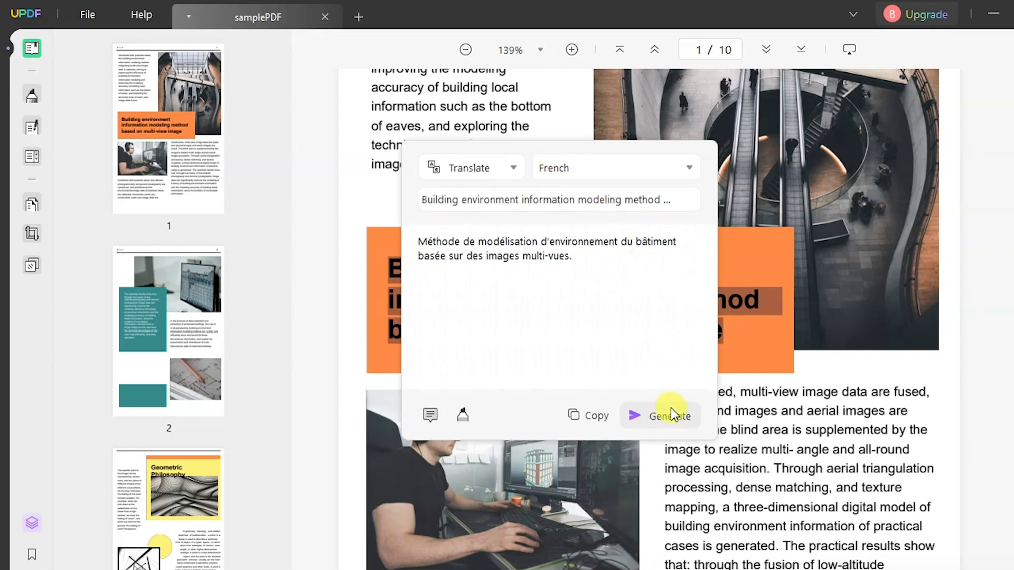
Step: Insert the French translation as a sticky note beside the heading
left_click(431, 416)
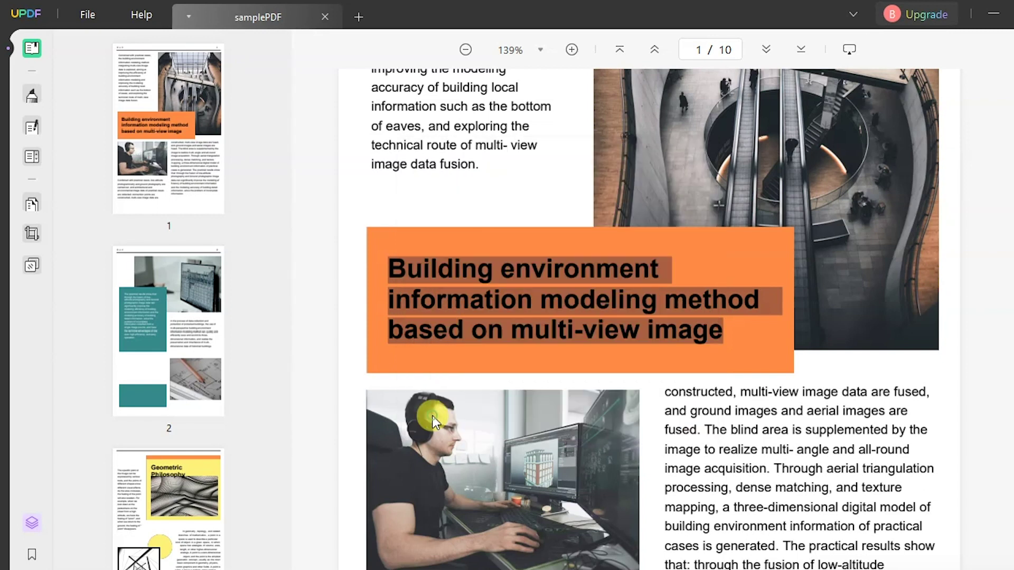